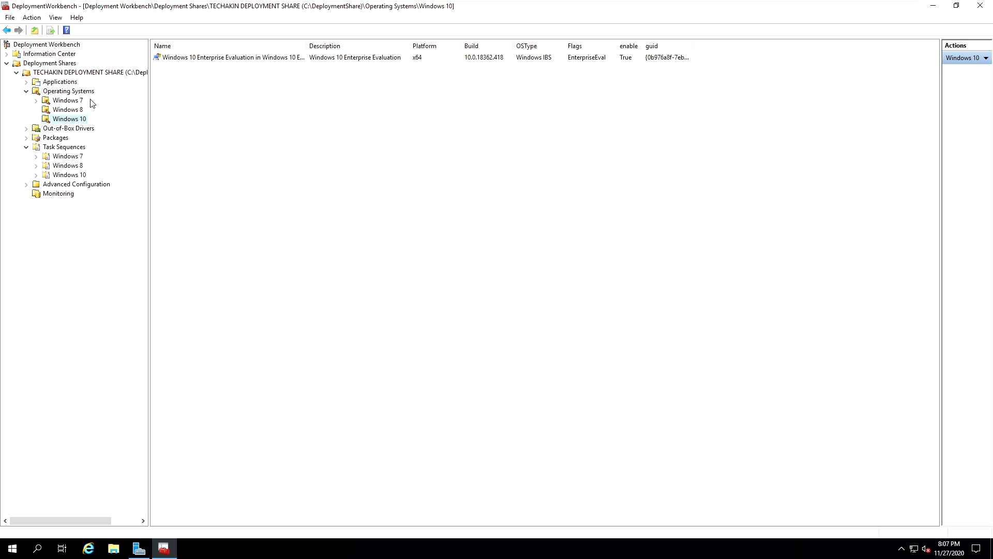
- Review the operating system images under Windows 7, Windows 8 and Windows 10, and the folders under Task Sequences
click(71, 101)
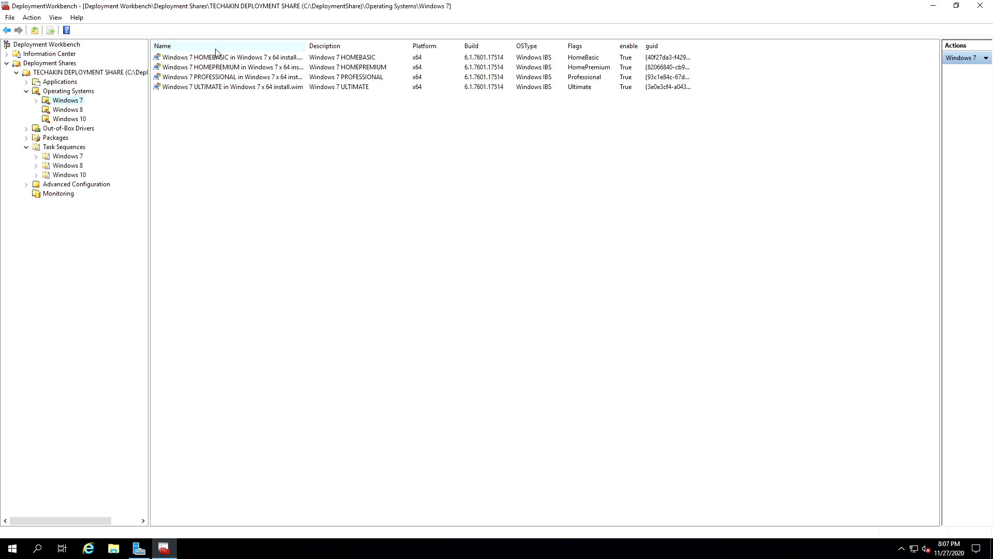
click(76, 112)
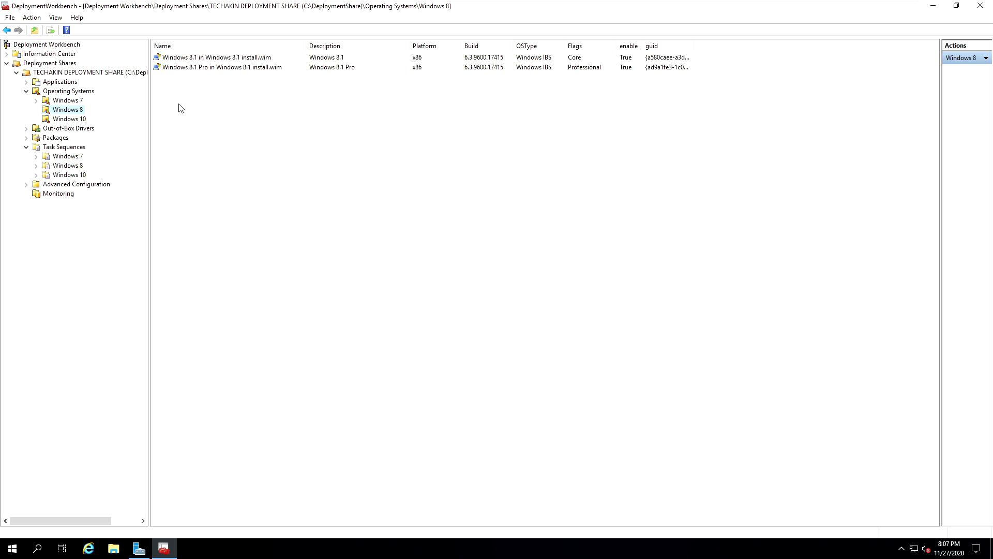
click(76, 121)
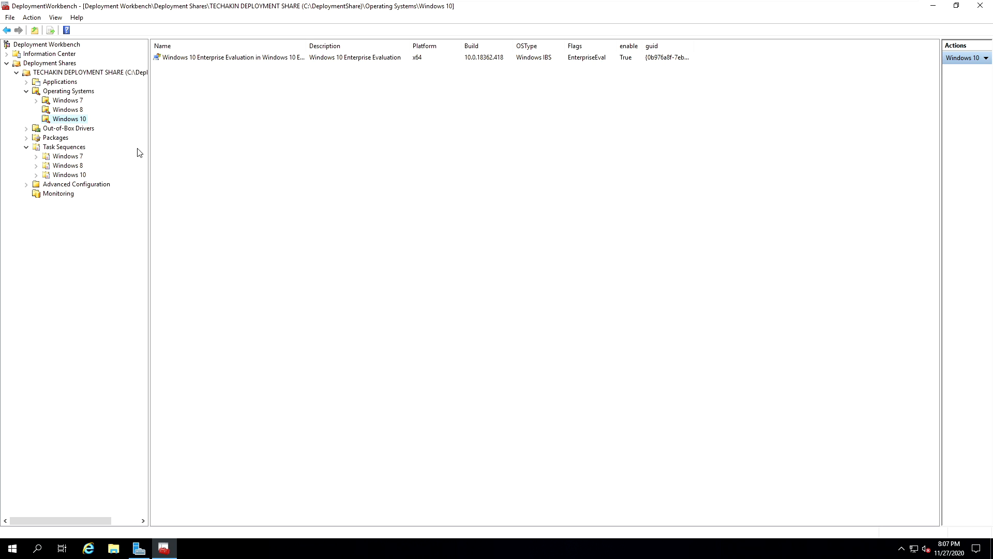
click(65, 147)
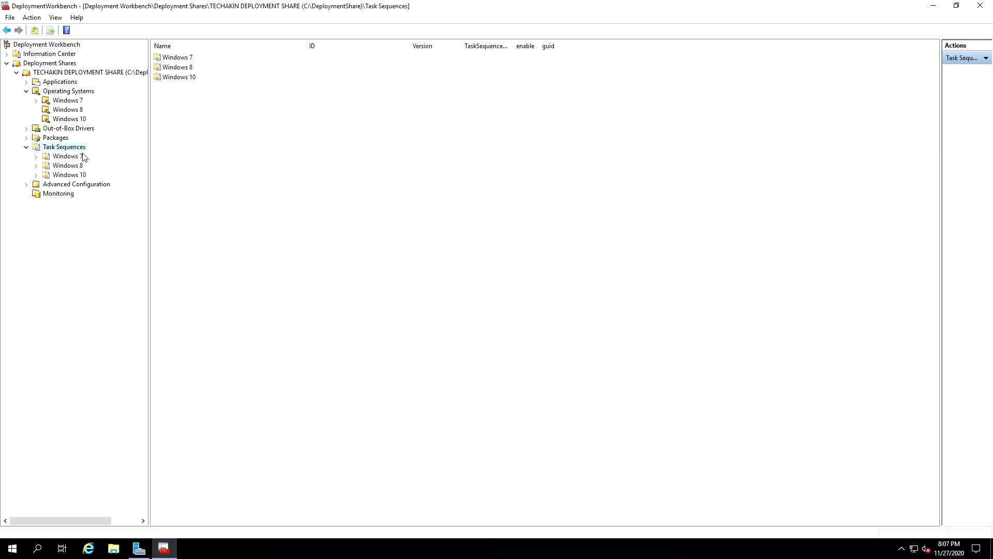
right_click(60, 148)
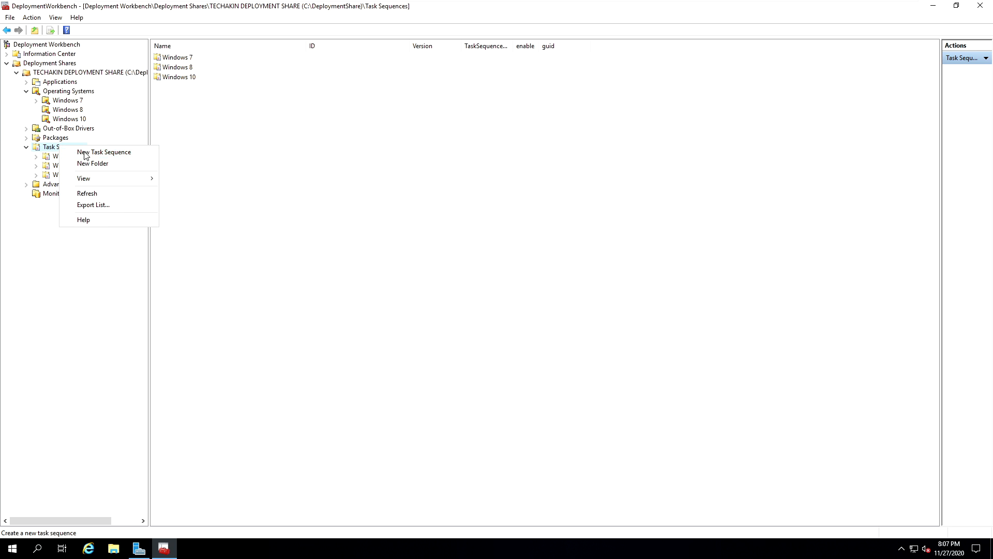
click(195, 154)
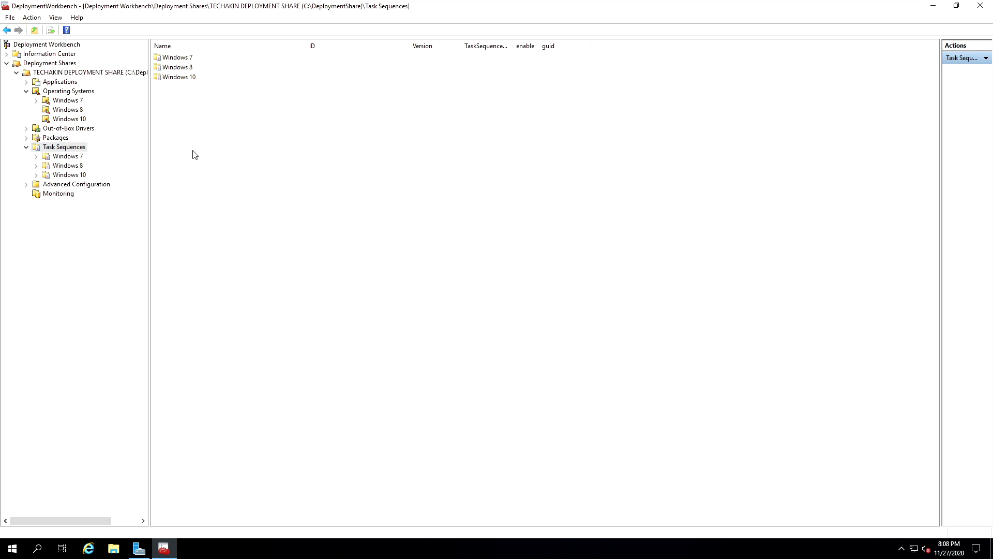
- Start a new task sequence in the Windows 7 task sequence folder with ID 001 and name Windows 7 Enterprise, leaving the comments empty
click(60, 157)
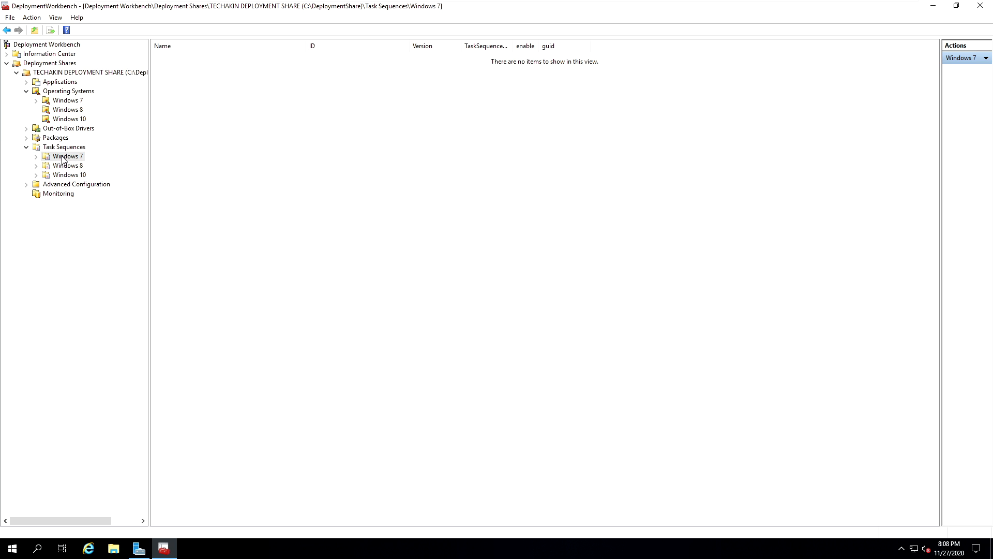
right_click(62, 159)
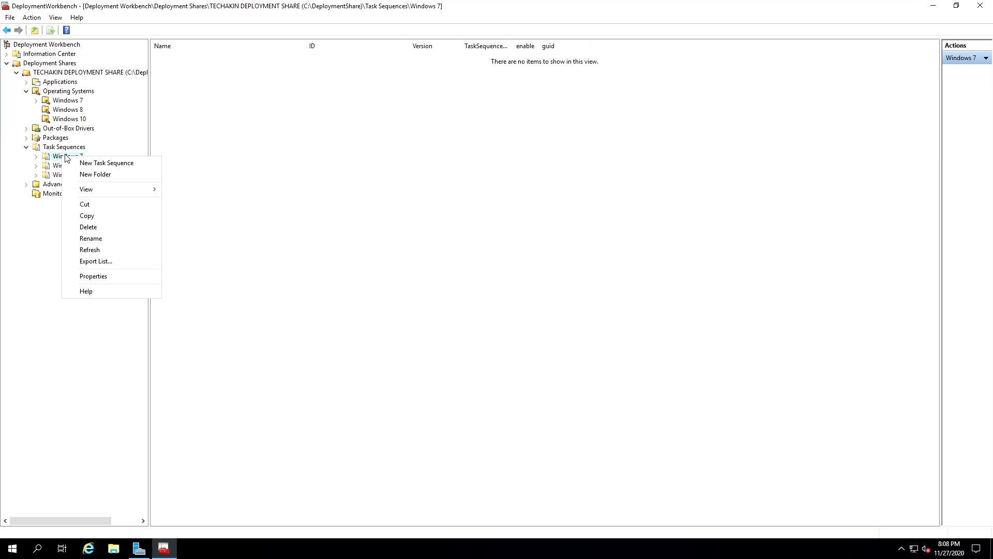
click(112, 163)
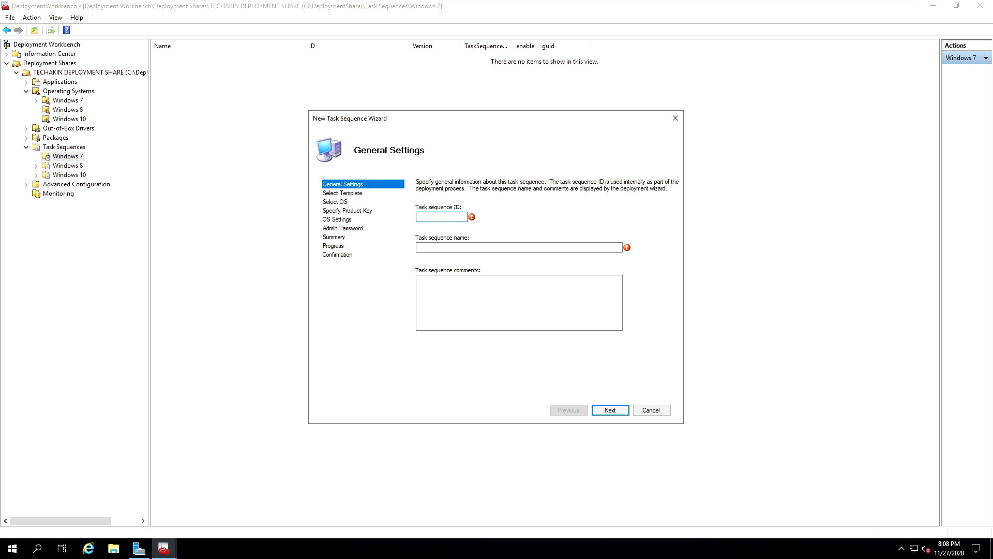
text(001)
click(449, 249)
text(Windows 7)
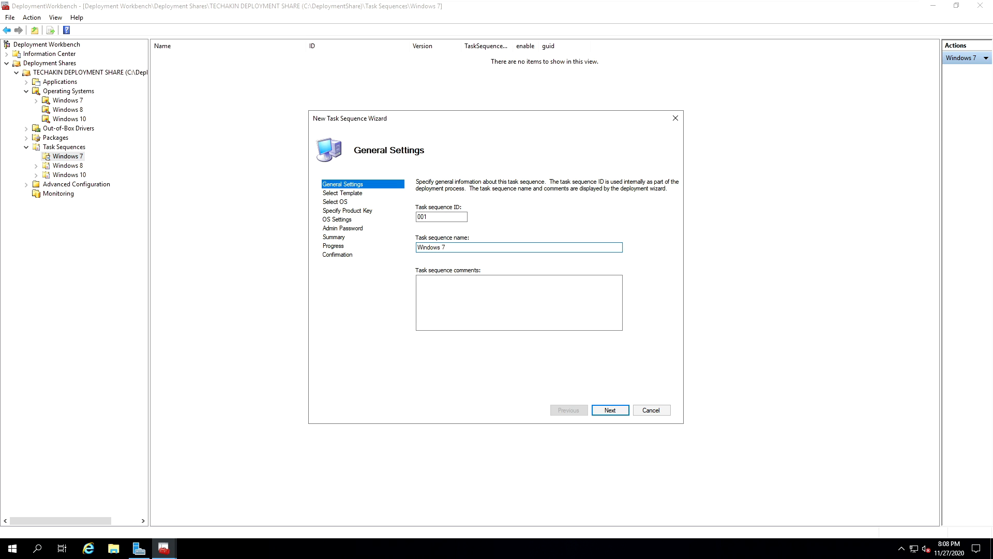
text( Ente)
click(569, 310)
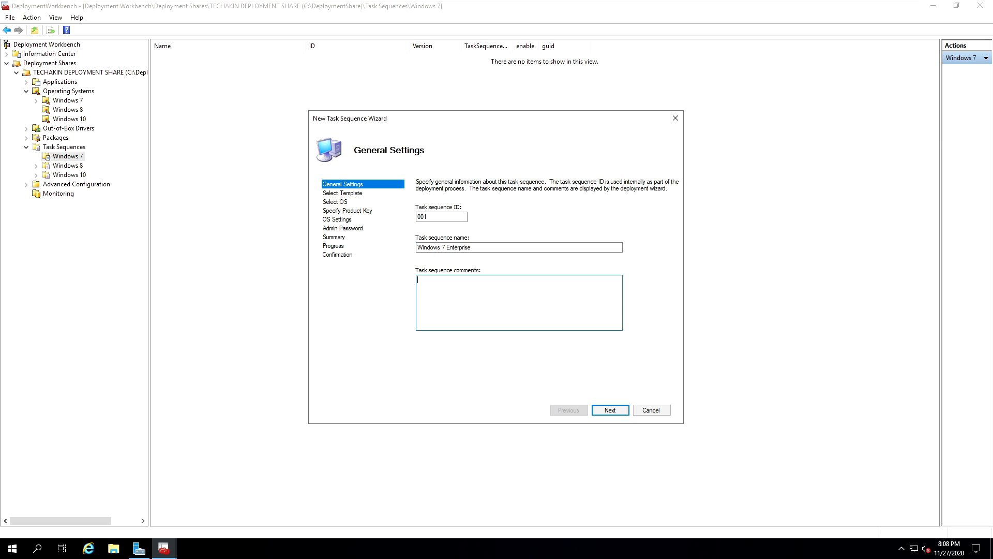
click(614, 411)
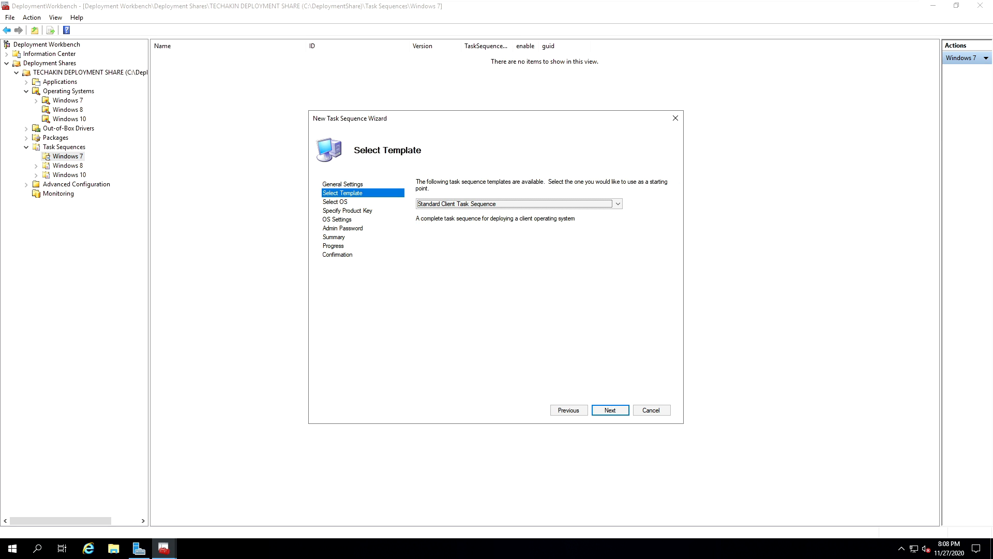
- Choose the Standard Client Task Sequence template for the Windows 7 task sequence
click(465, 208)
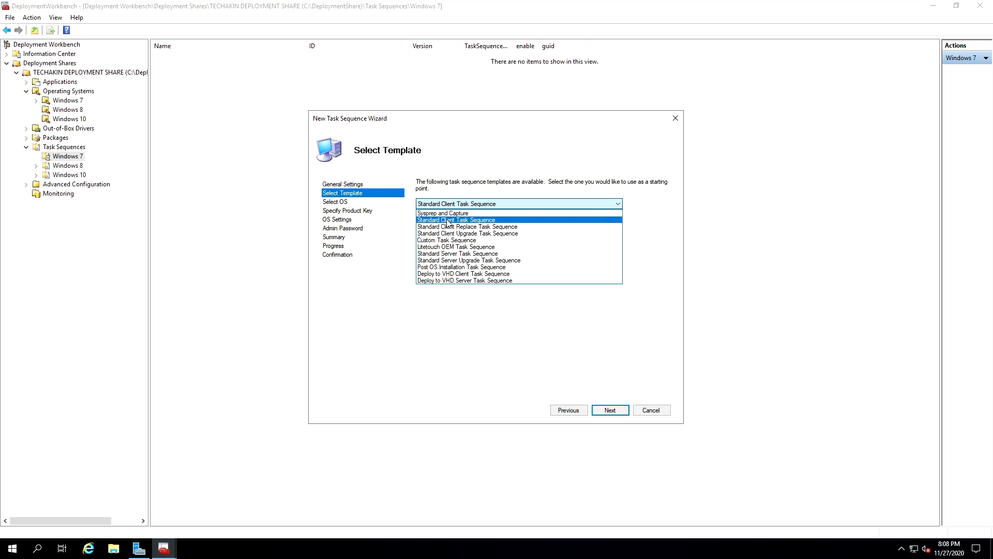
click(448, 219)
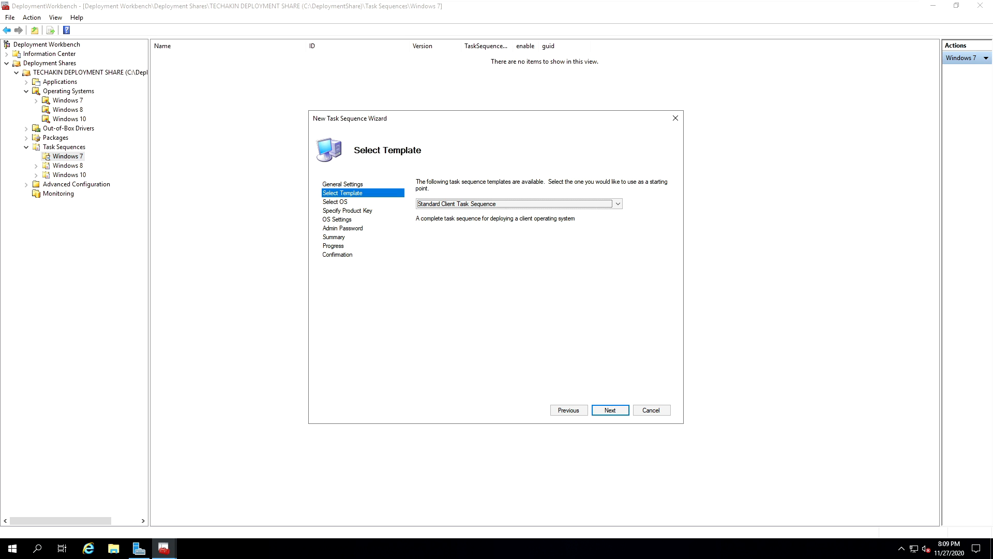
click(610, 410)
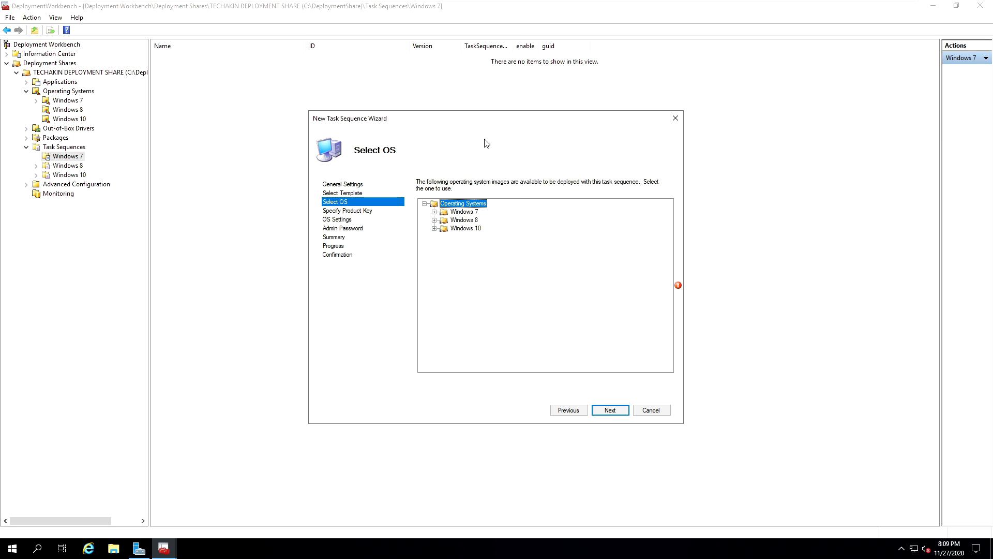
- Select the Windows 7 PROFESSIONAL x64 image as the operating system and proceed without specifying a product key
click(435, 212)
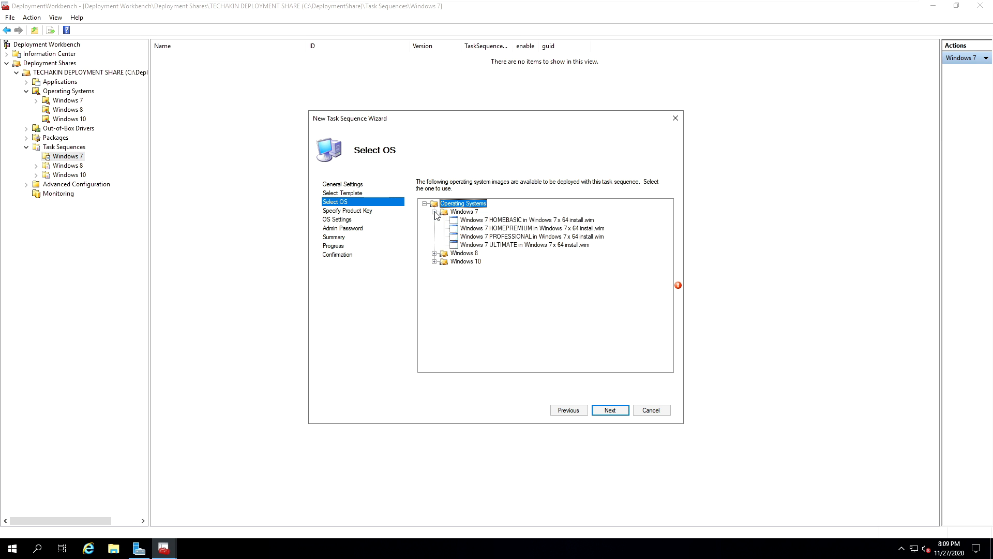
click(490, 238)
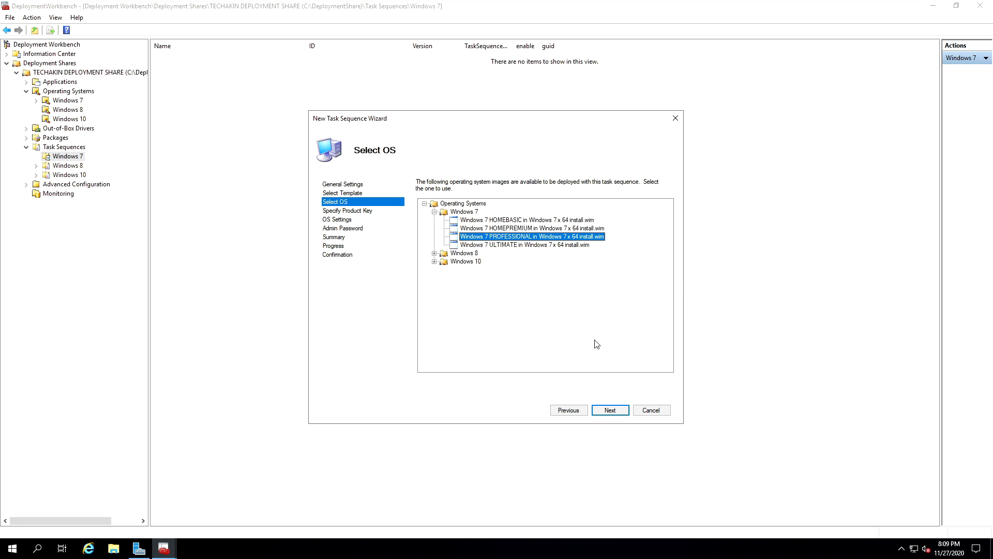
click(609, 410)
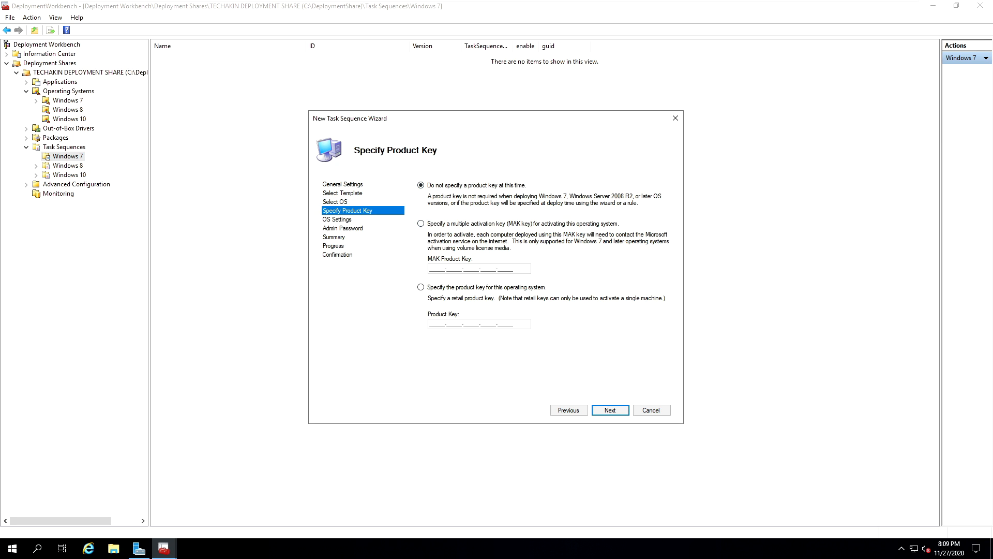
click(611, 410)
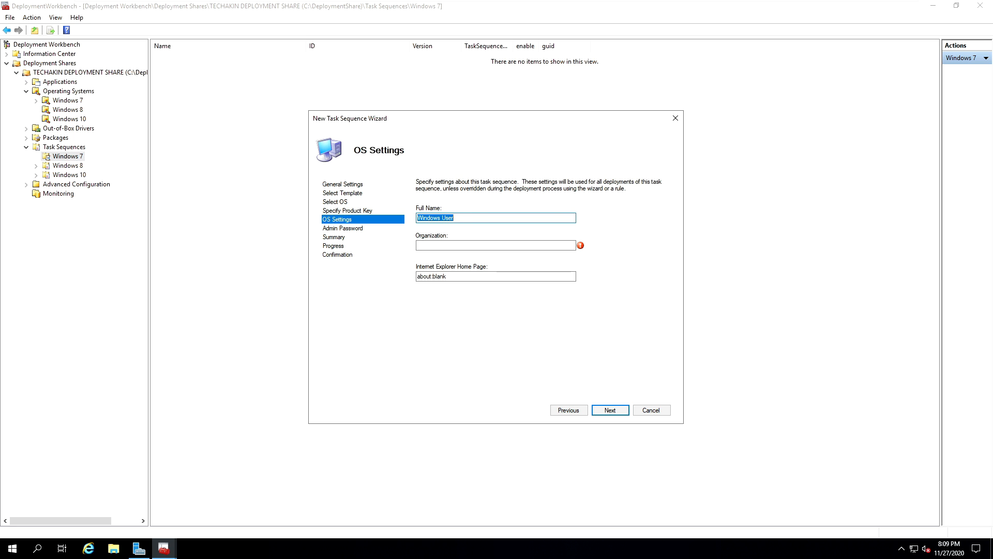
- Set the full name in the OS settings to Windows 7 Pro - TechAkin
text(T)
text(echAkin)
text(Windows )
text(7 )
text( Pro)
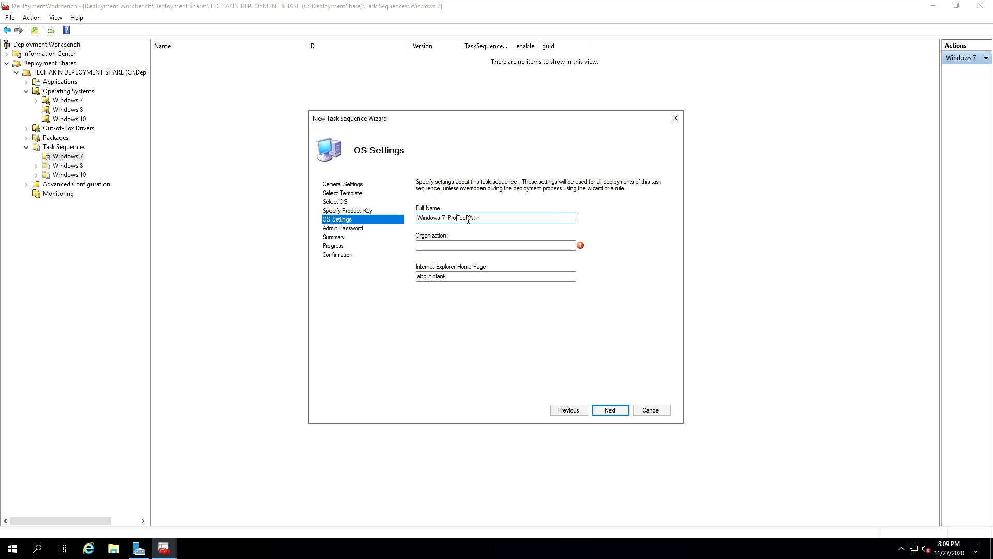
text(-)
key(BackSpace)
key(Tab)
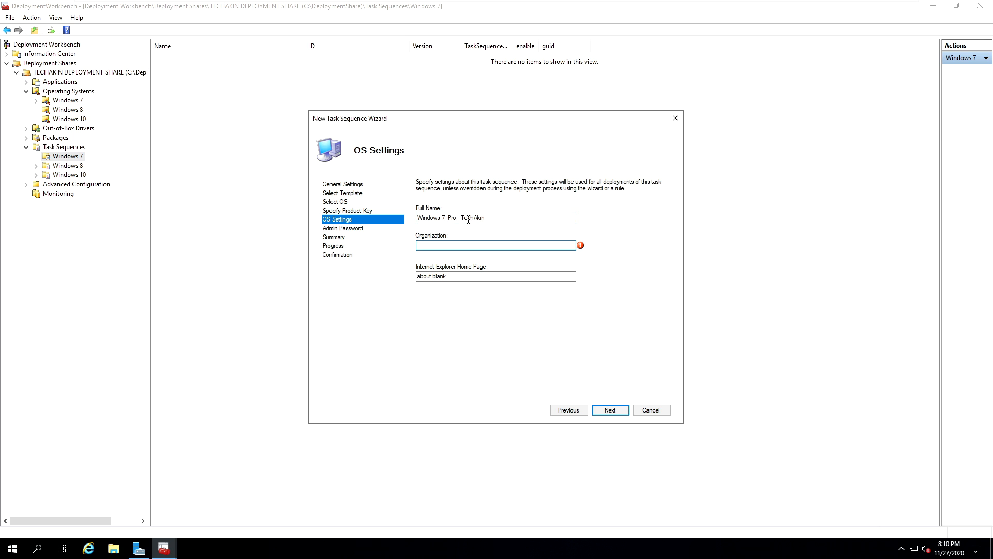
text(TECHAKIN)
key(Tab)
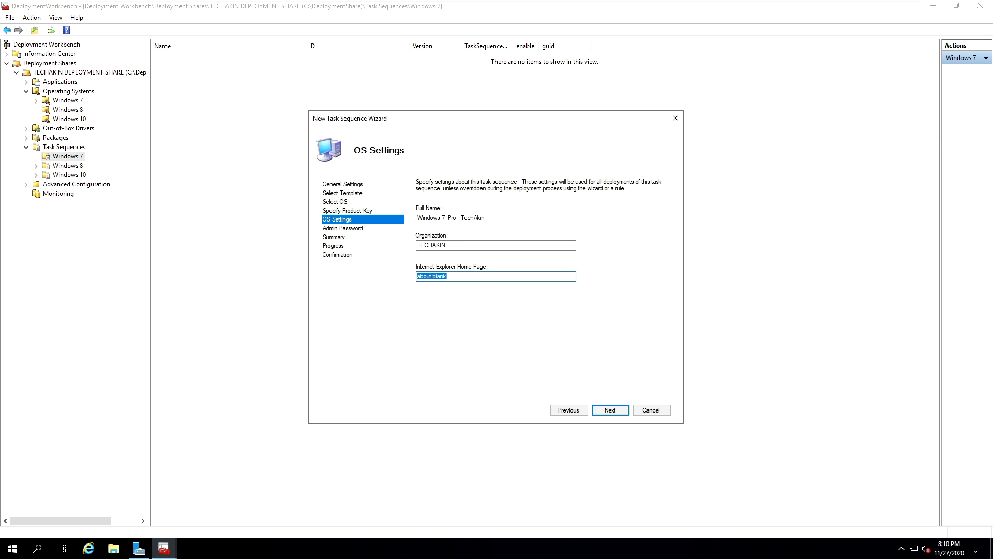
text(www.techakin.ga)
click(610, 410)
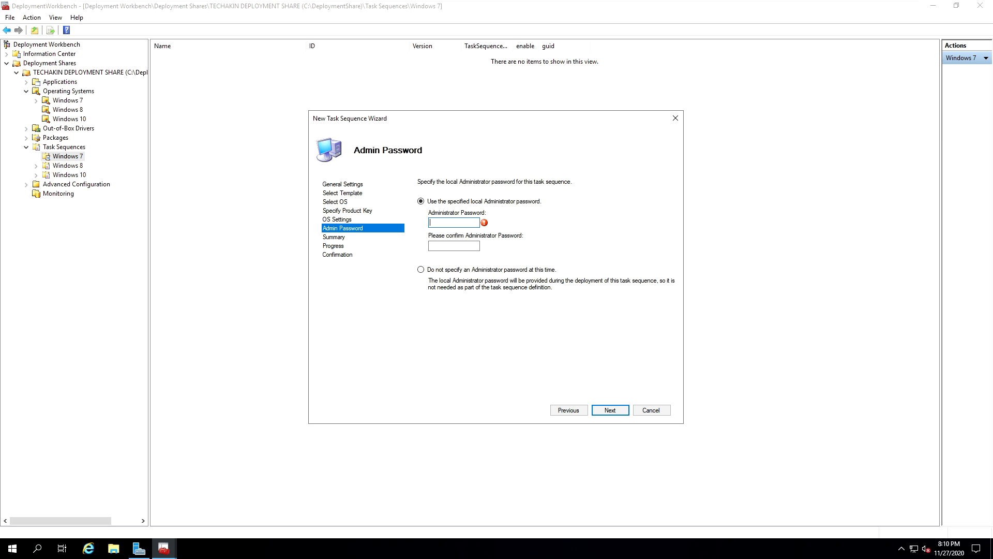
- Enter and confirm the local Administrator password for the Windows 7 task sequence
text(P)
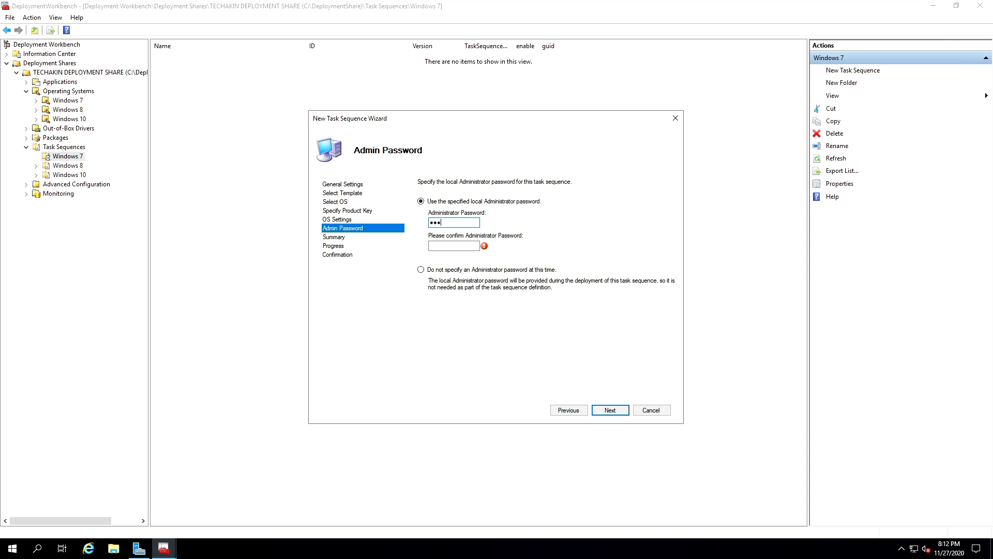
text(0rd1)
key(Tab)
text(P@ssw0••••)
click(614, 411)
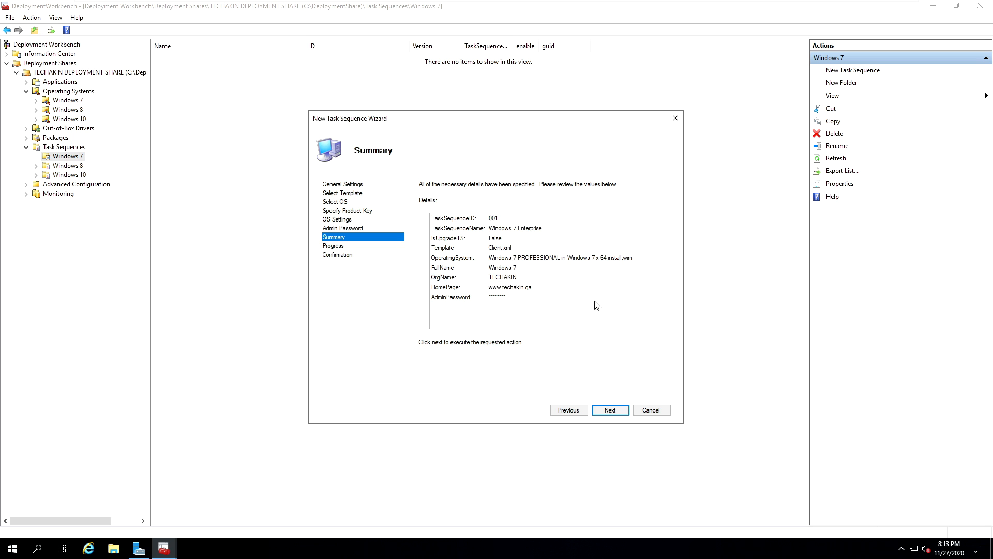
- Accept the summary to create the Windows 7 Enterprise task sequence, close the wizard and select the new entry
click(609, 410)
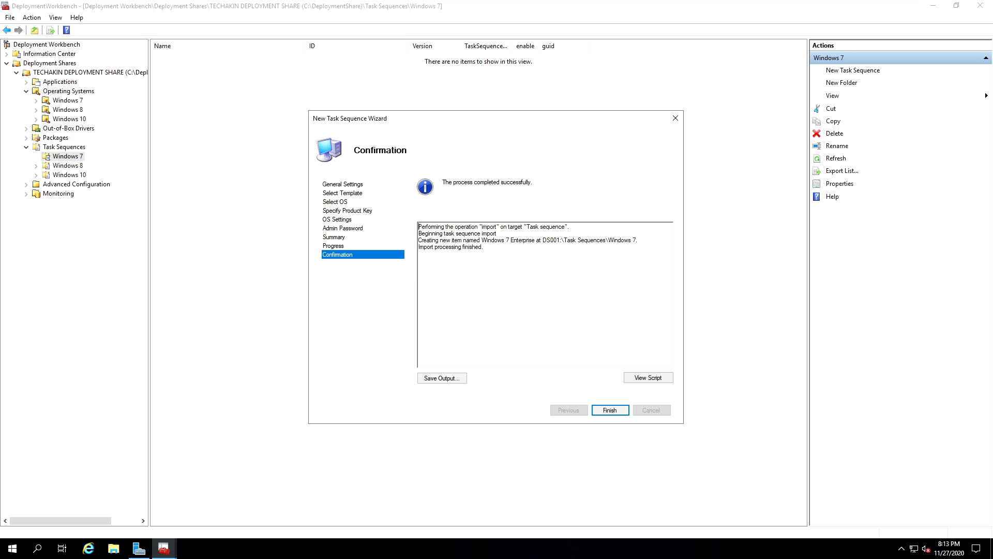
click(609, 411)
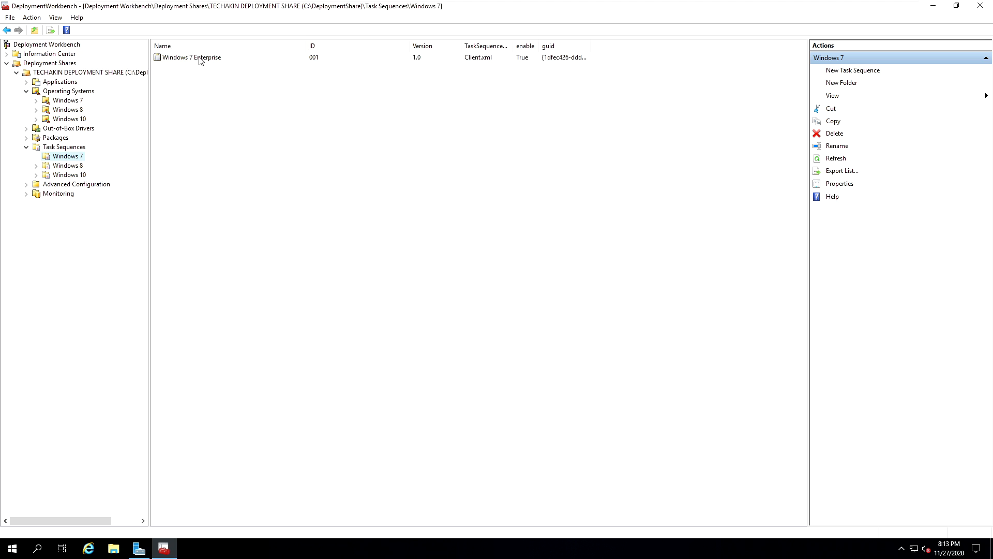
click(199, 59)
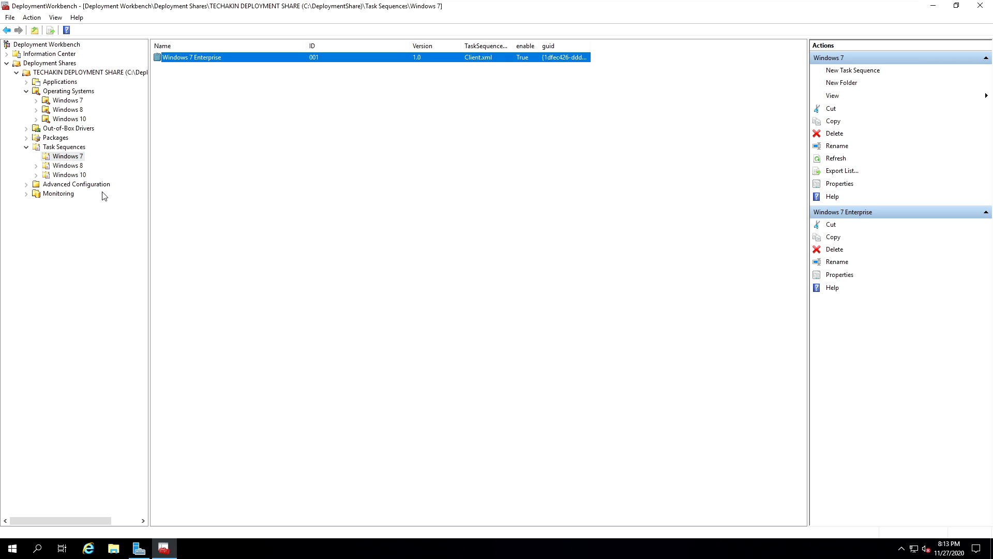
- Start a new task sequence in the Windows 8 task sequence folder with ID 002 and name Windows 8.1
click(70, 166)
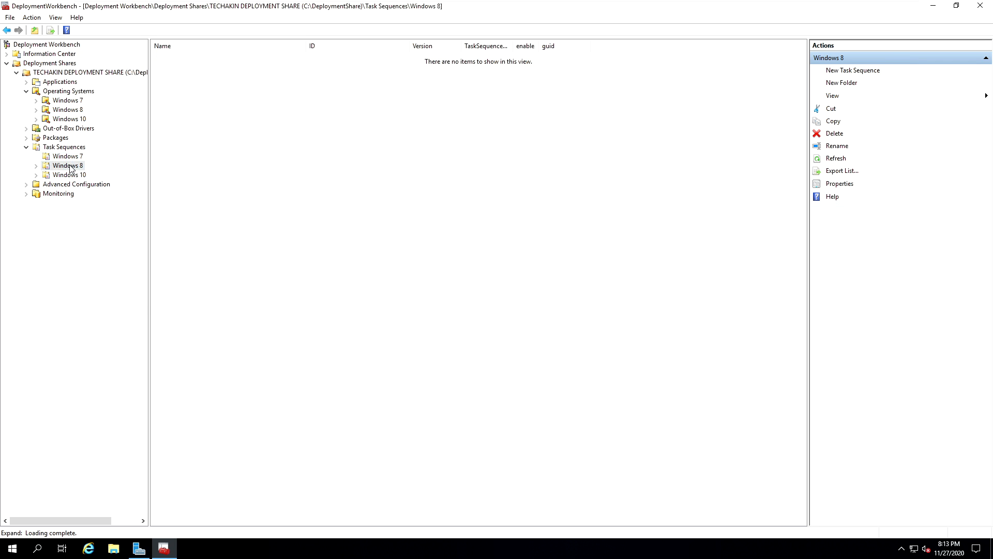
right_click(70, 166)
click(103, 172)
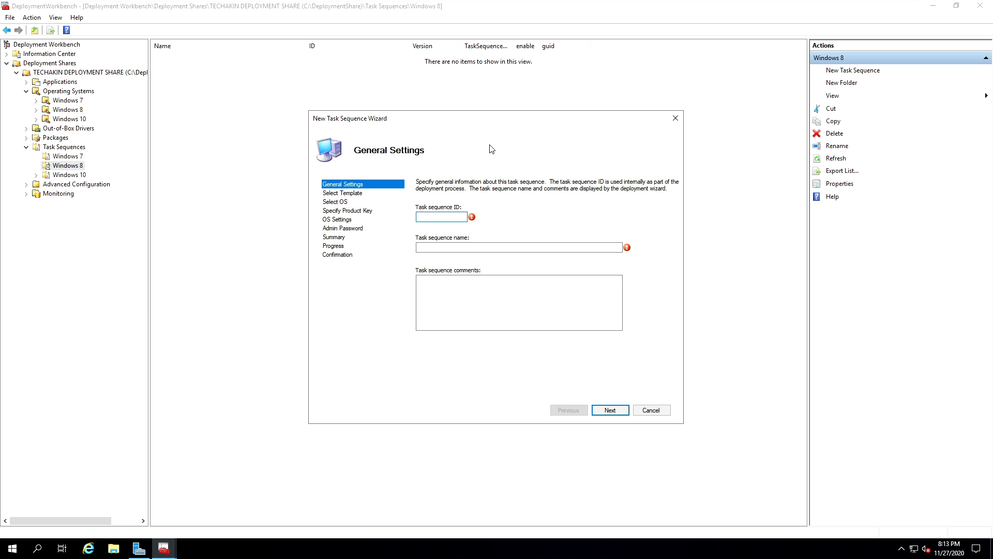
text(002)
key(Tab)
text(Windows 8.1)
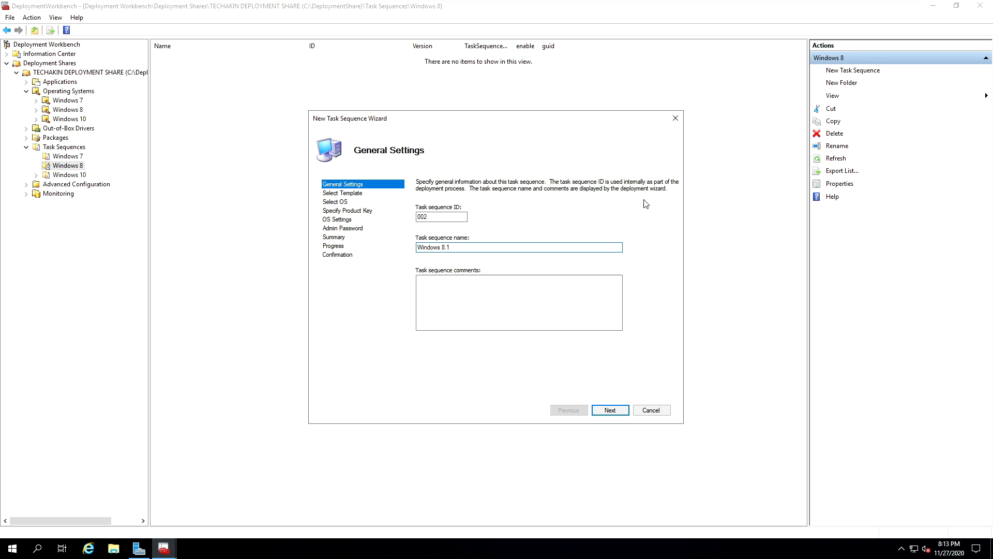
click(615, 411)
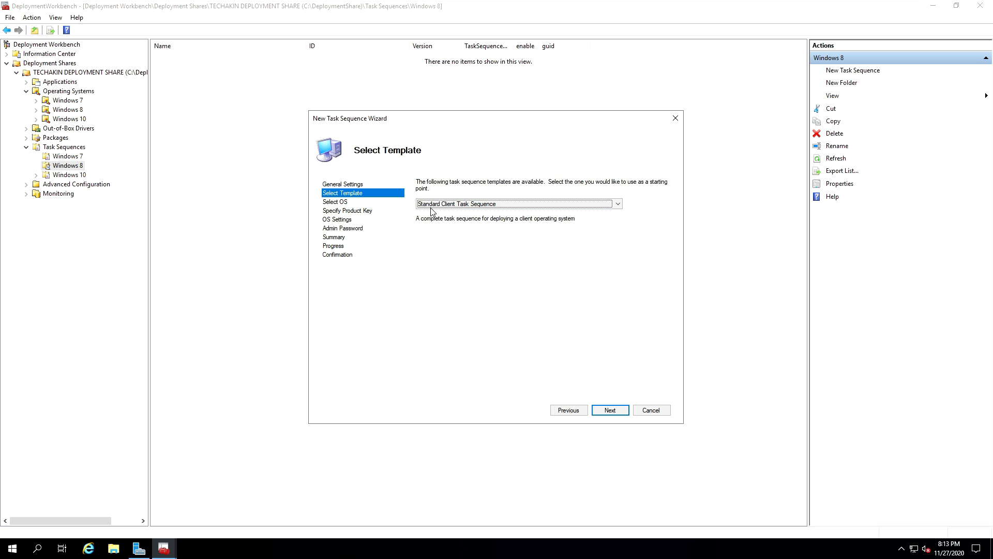
- Keep the Standard Client Task Sequence template, choose the Windows 8.1 Pro image, and specify no product key at this time
click(613, 411)
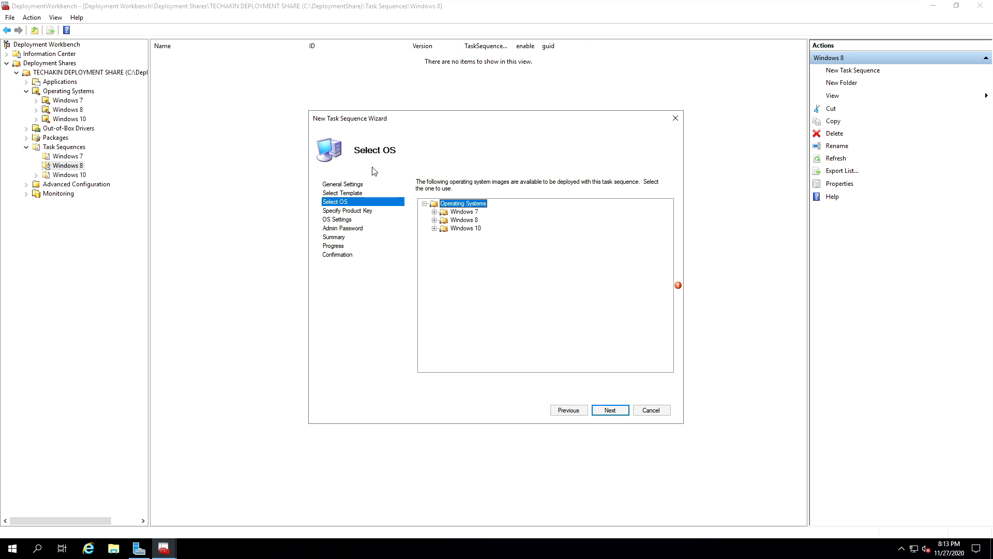
click(434, 220)
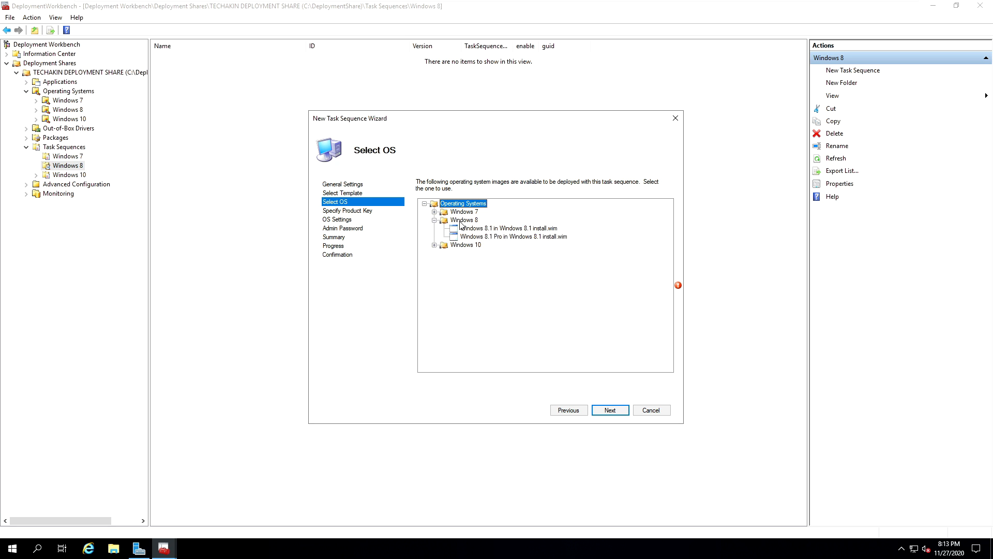
click(460, 222)
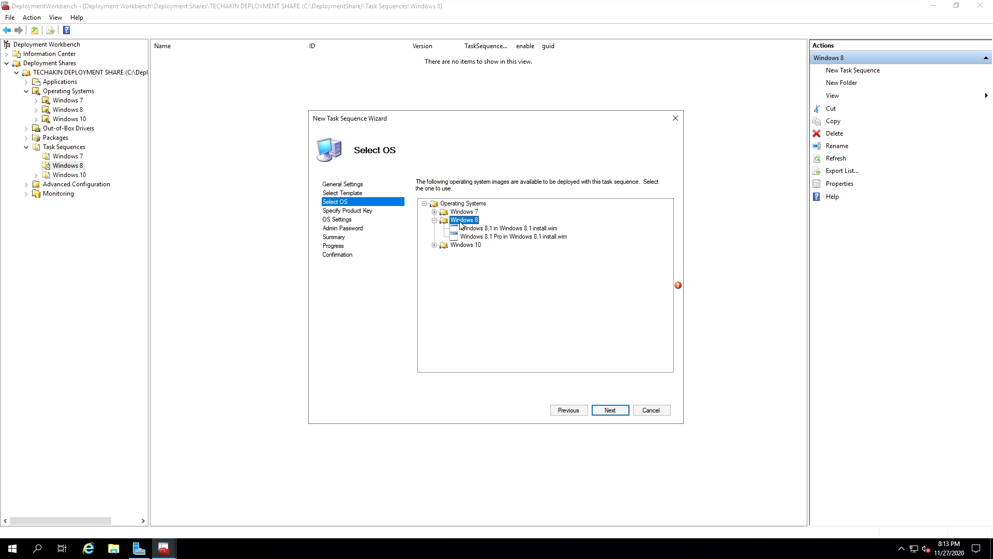
click(490, 236)
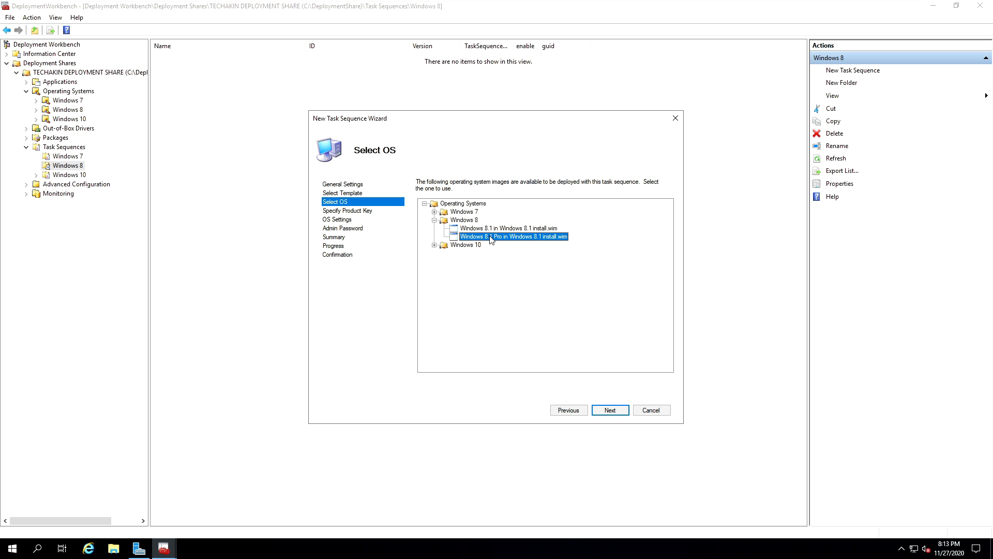
click(611, 411)
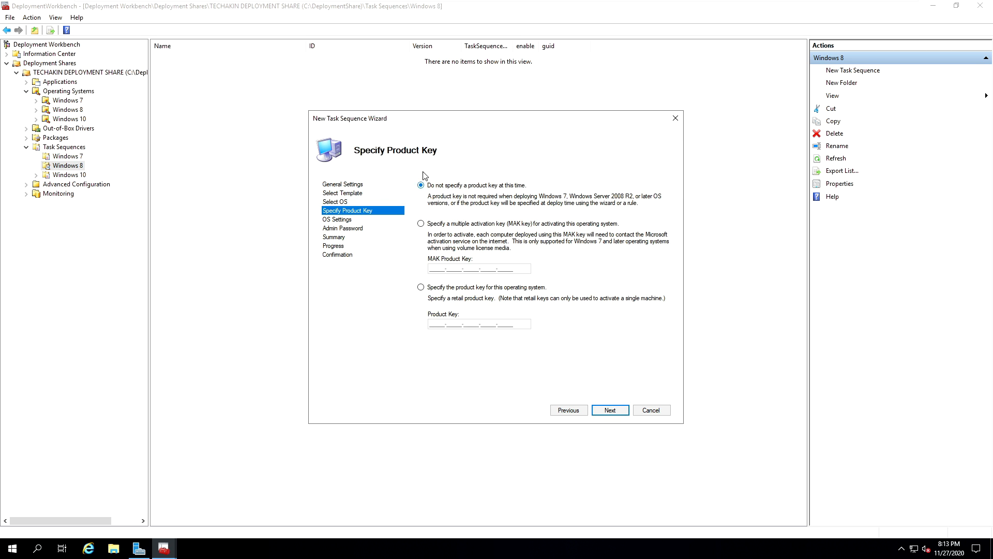
click(610, 410)
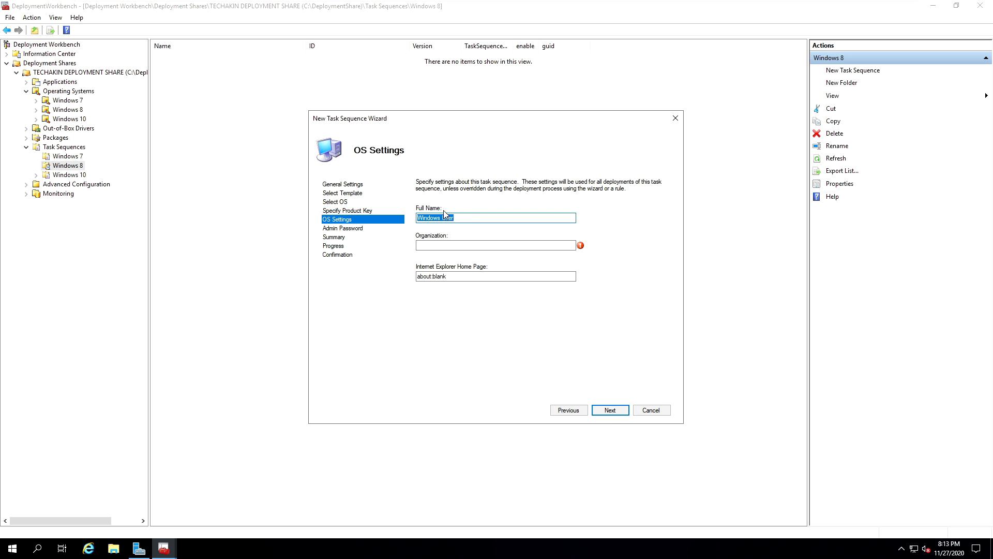
text(Windows 8.1 Pro)
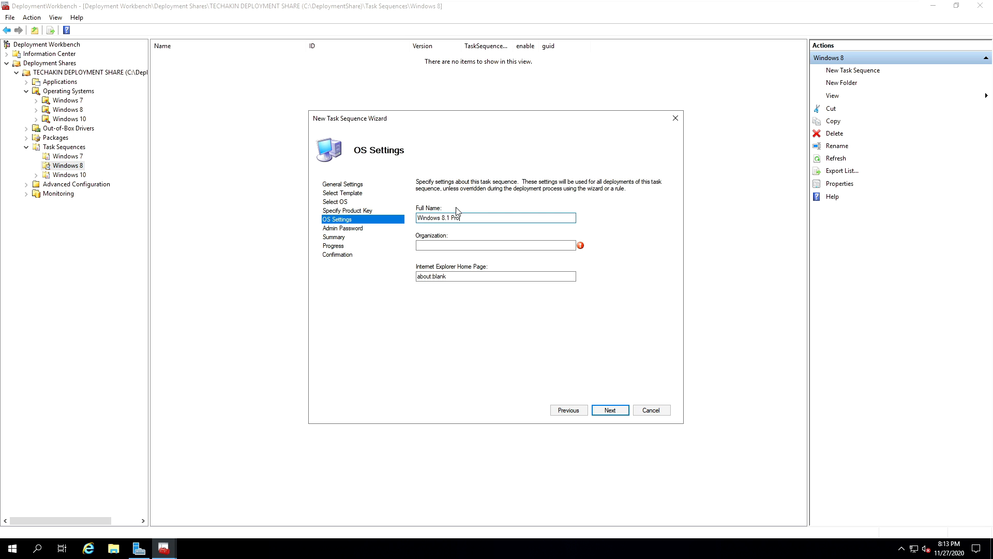
key(Tab)
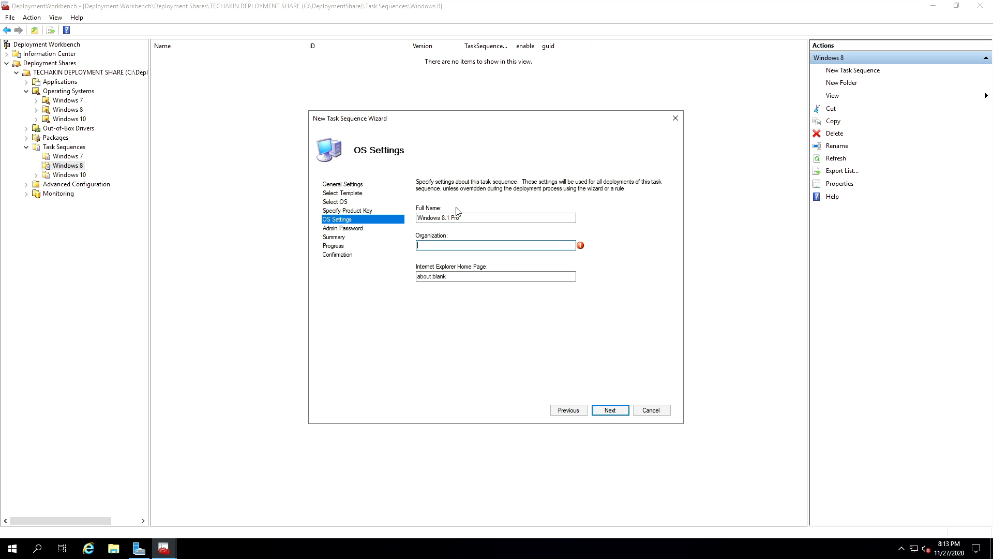
text(TECHAKIN)
key(Tab)
text(w)
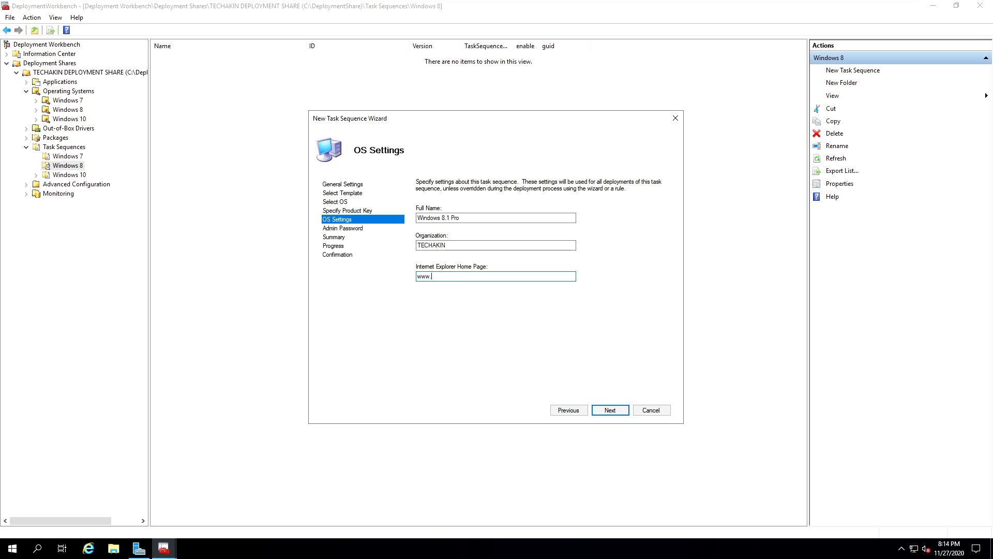
text(ww.techakin.ga)
click(612, 410)
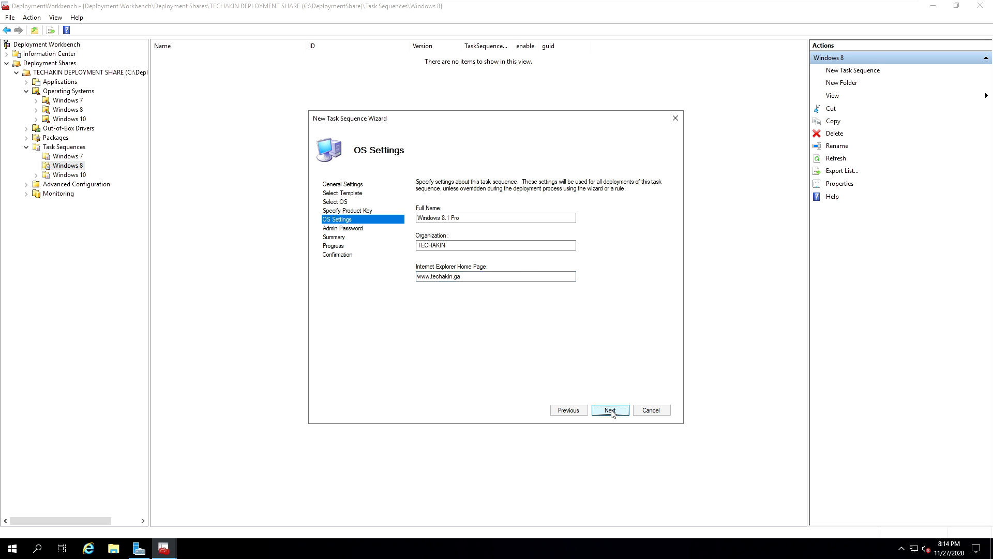
- Try to enter and confirm the local Administrator password for the Windows 8.1 task sequence
click(431, 222)
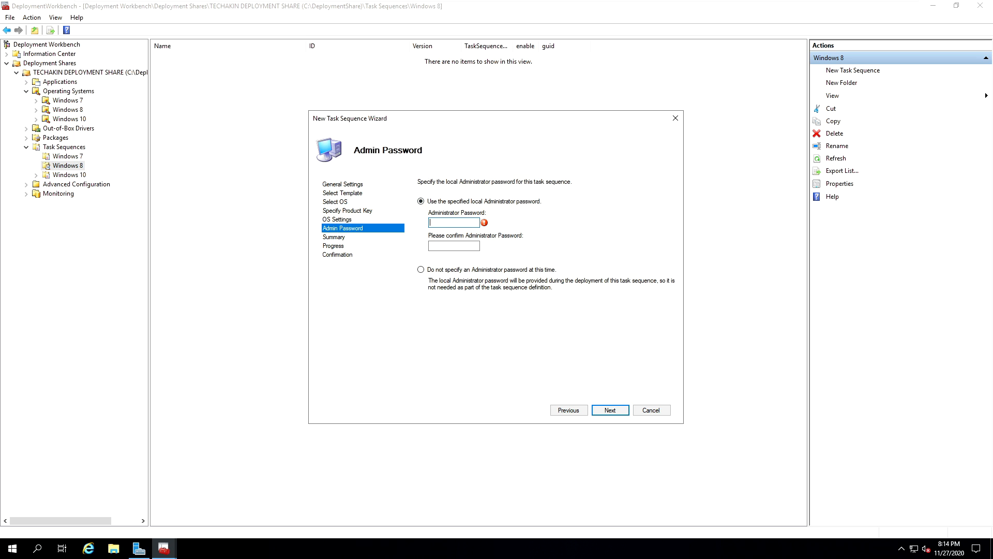
text(P)
key(Tab)
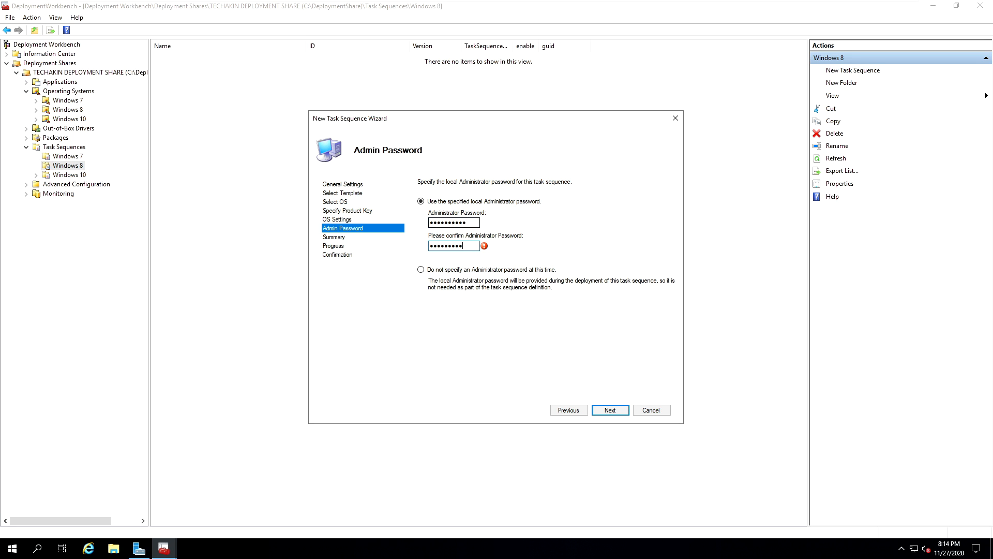
click(614, 414)
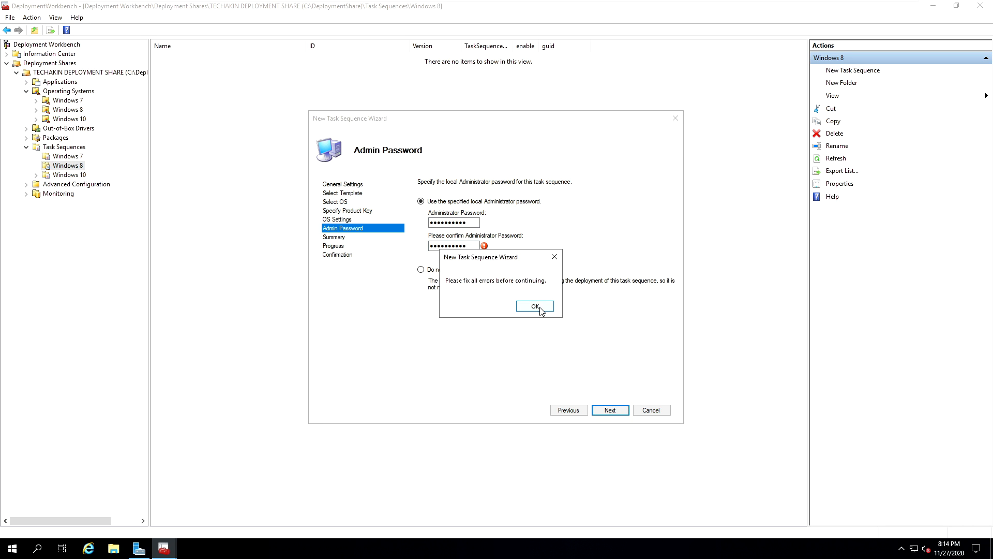
click(536, 306)
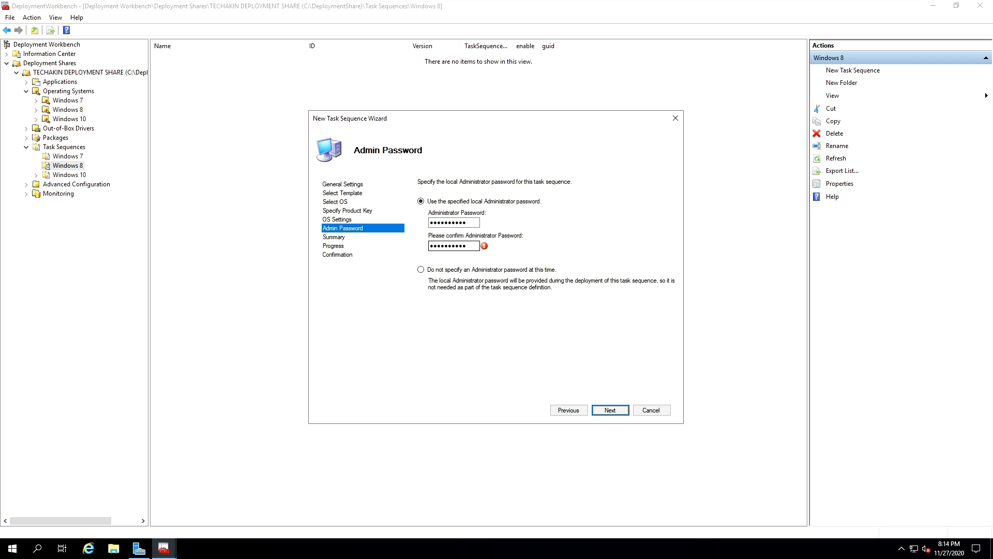
- Re-enter matching local Administrator passwords in the password and confirmation fields, and continue to the summary
text(P•••••)
key(shift+Tab)
text(••••••••••)
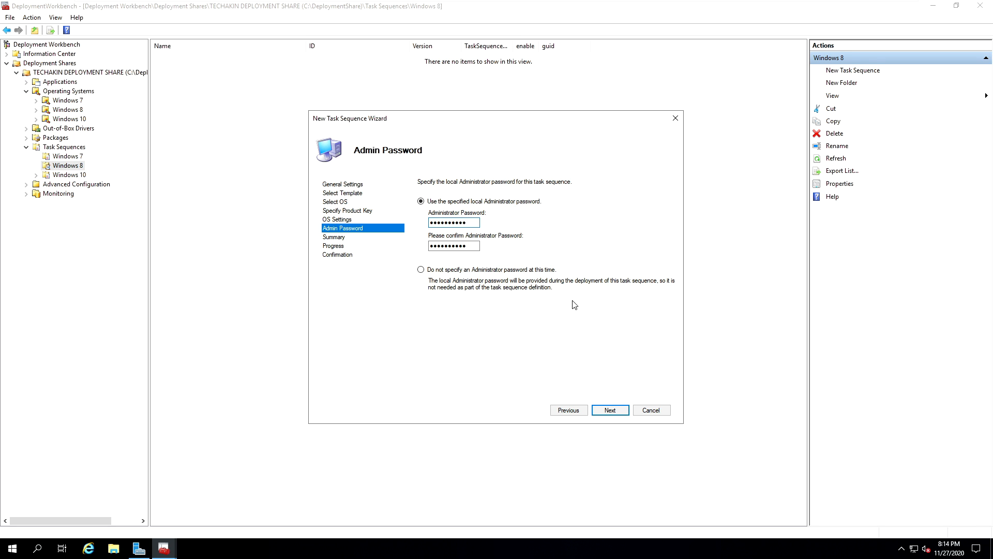
click(610, 411)
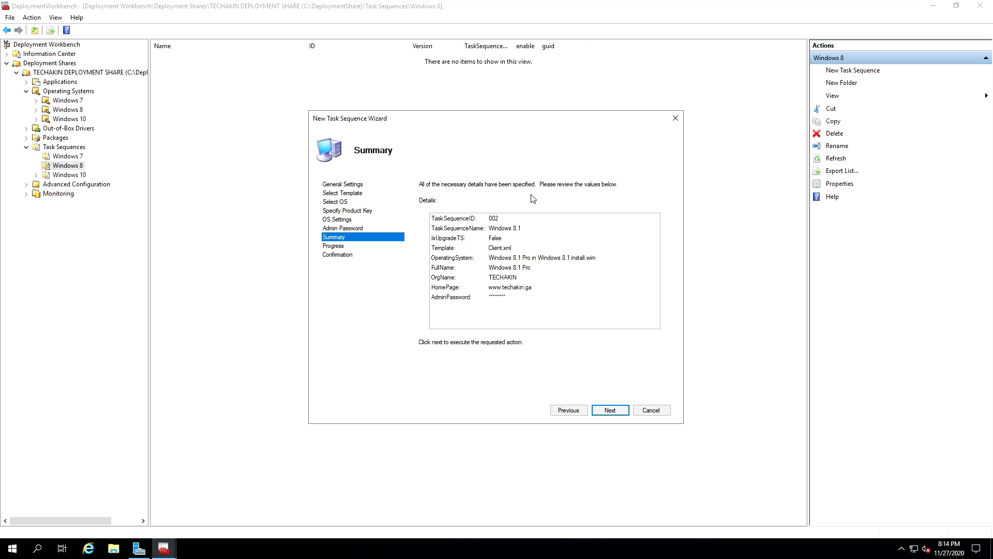
- Accept the summary to create the Windows 8.1 task sequence and close the wizard
click(610, 410)
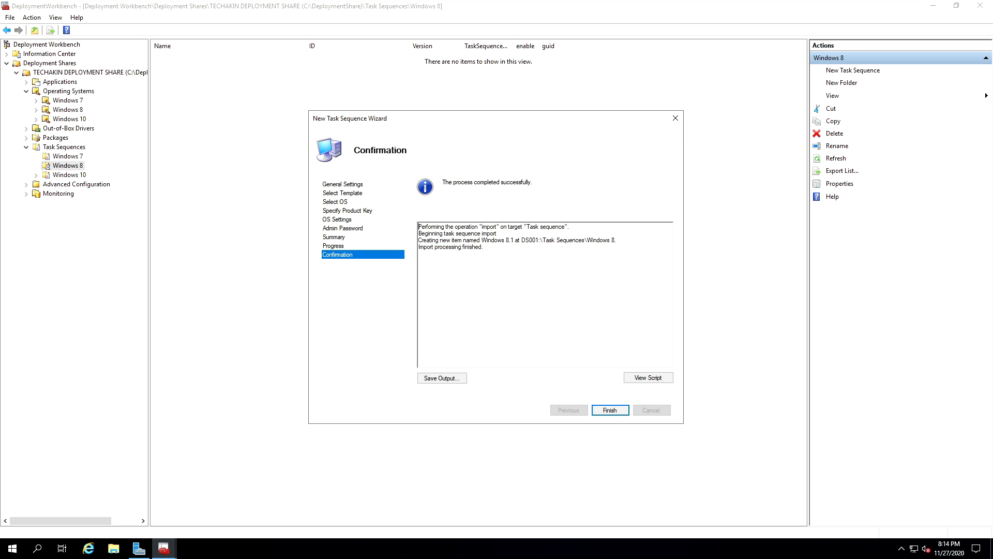
click(617, 413)
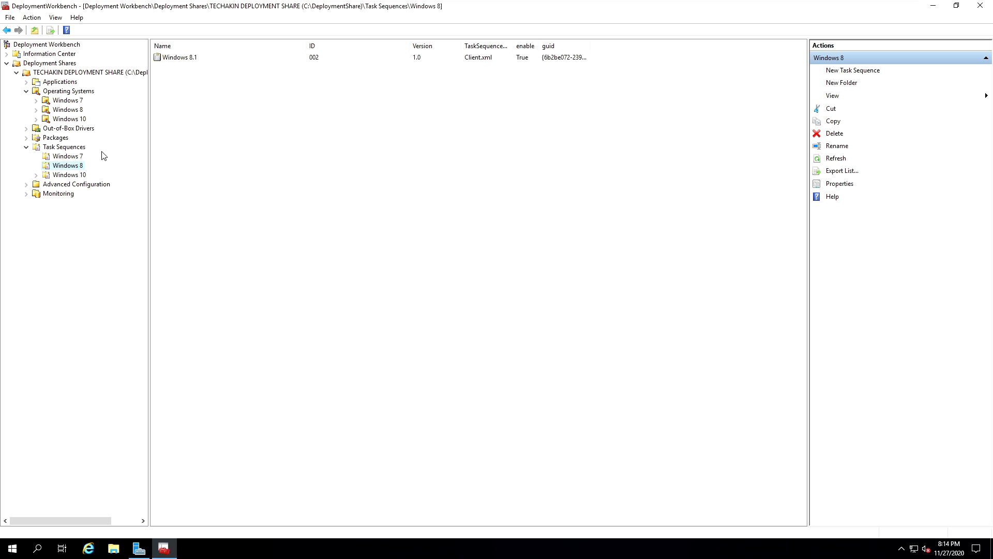
click(68, 177)
right_click(69, 178)
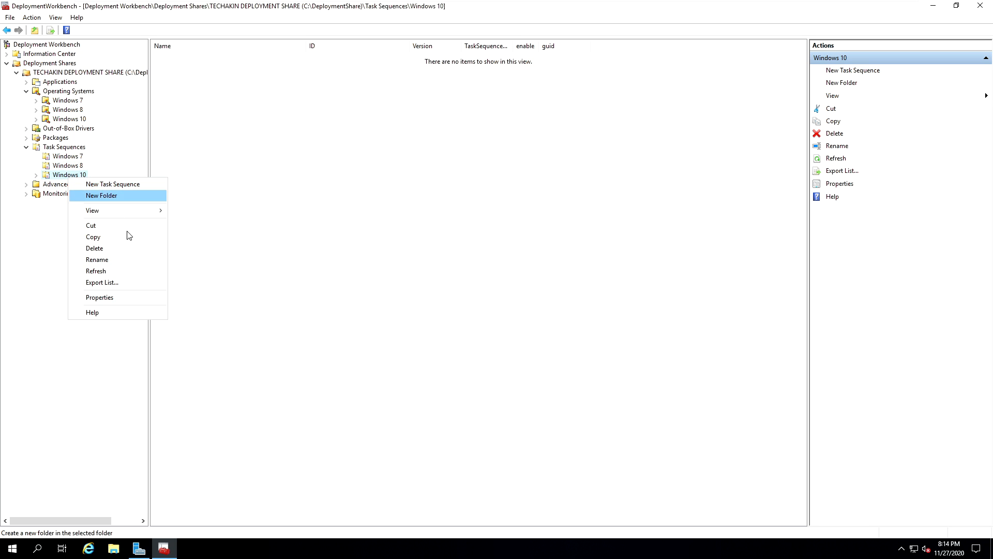
click(381, 126)
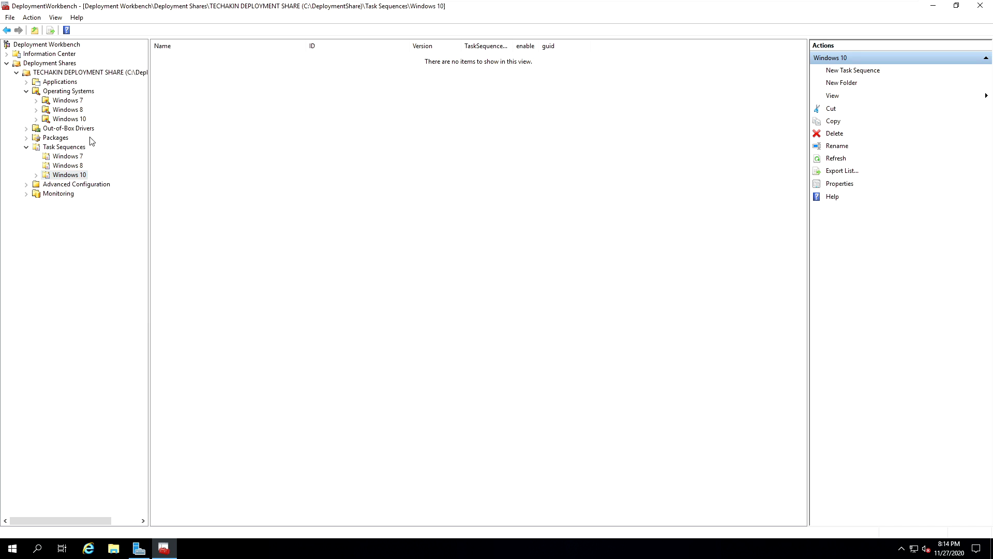
- Update the TECHAKIN deployment share with the option to completely regenerate the boot images, and close the wizard
right_click(56, 76)
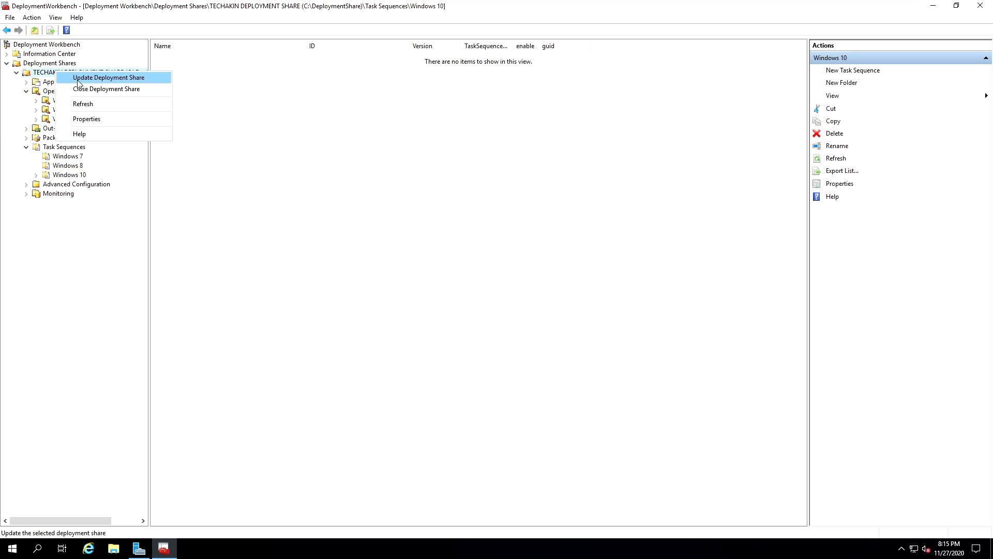
click(79, 79)
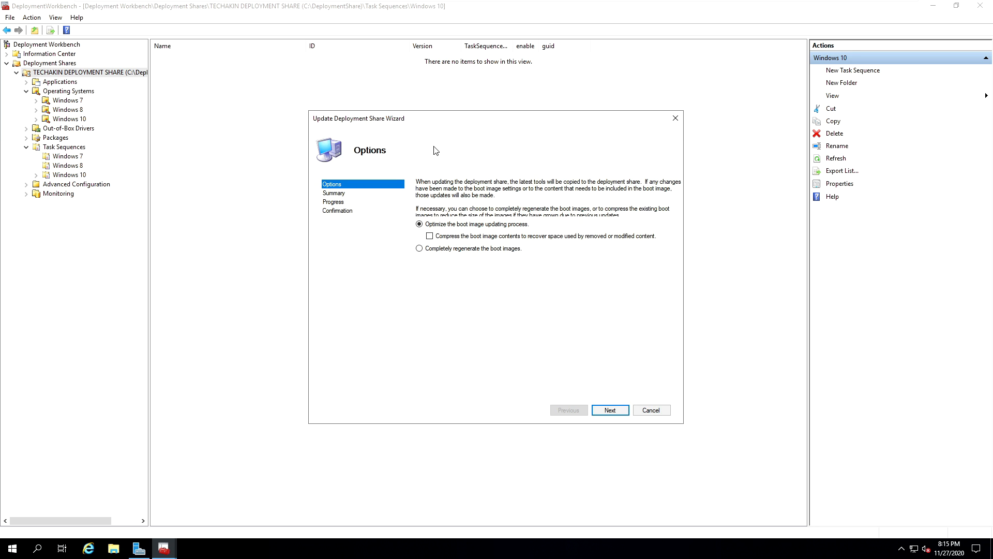
click(420, 251)
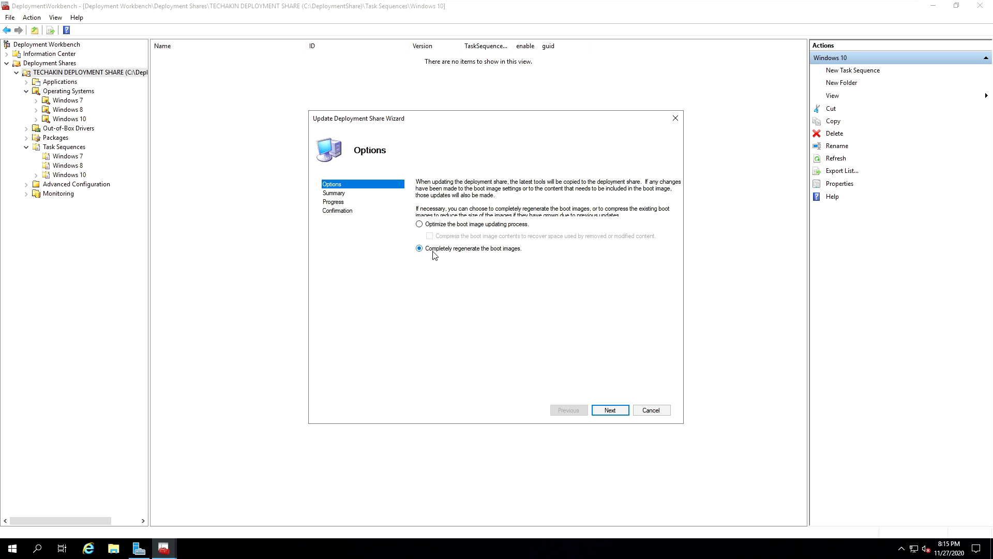
click(615, 412)
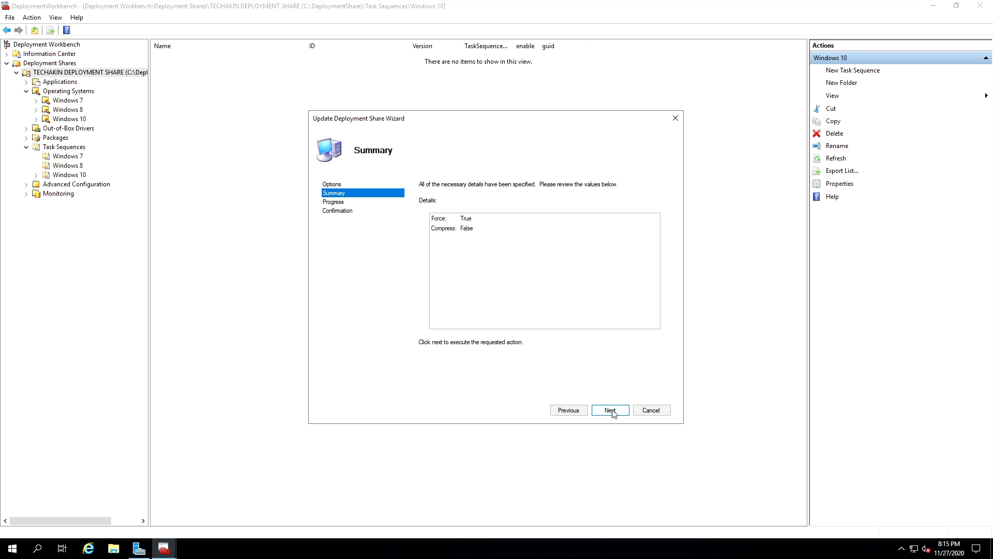
click(612, 410)
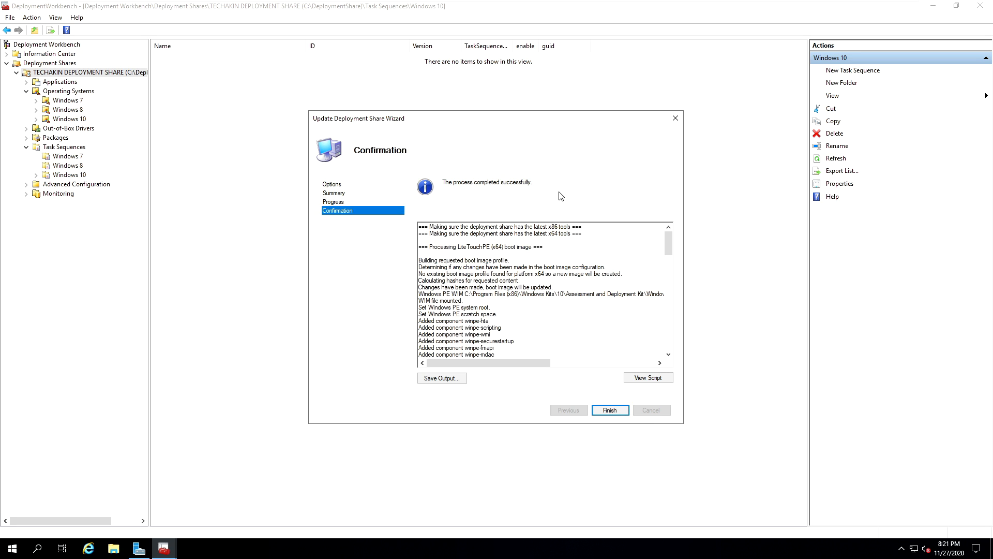
click(606, 413)
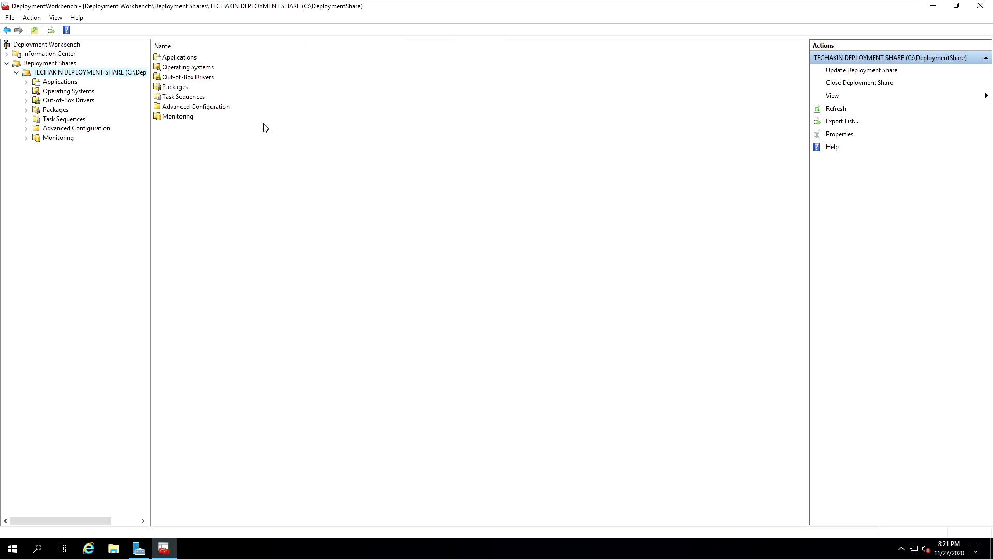
- Expand the Task Sequences folder of the TECHAKIN deployment share to view its Windows version folders
click(27, 119)
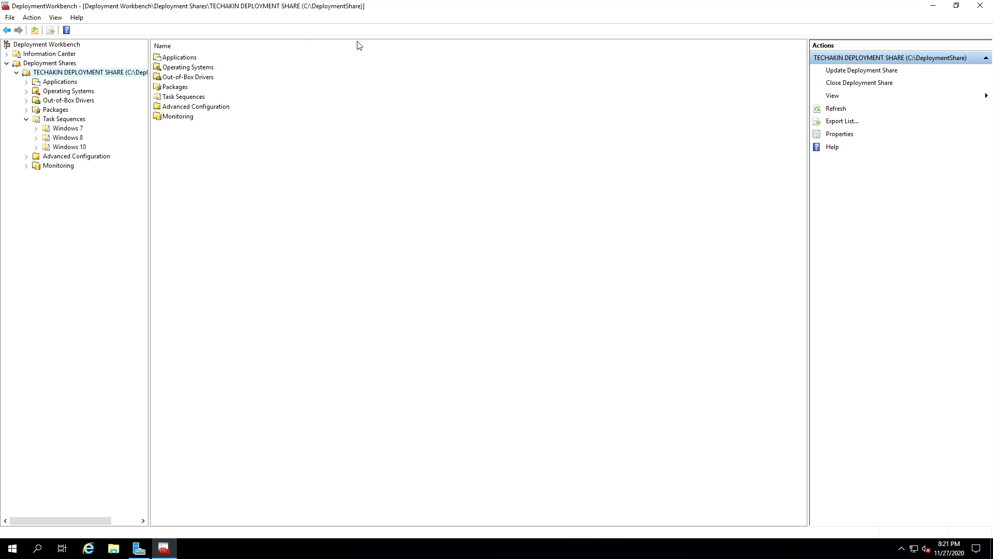
mouse_move(566, 0)
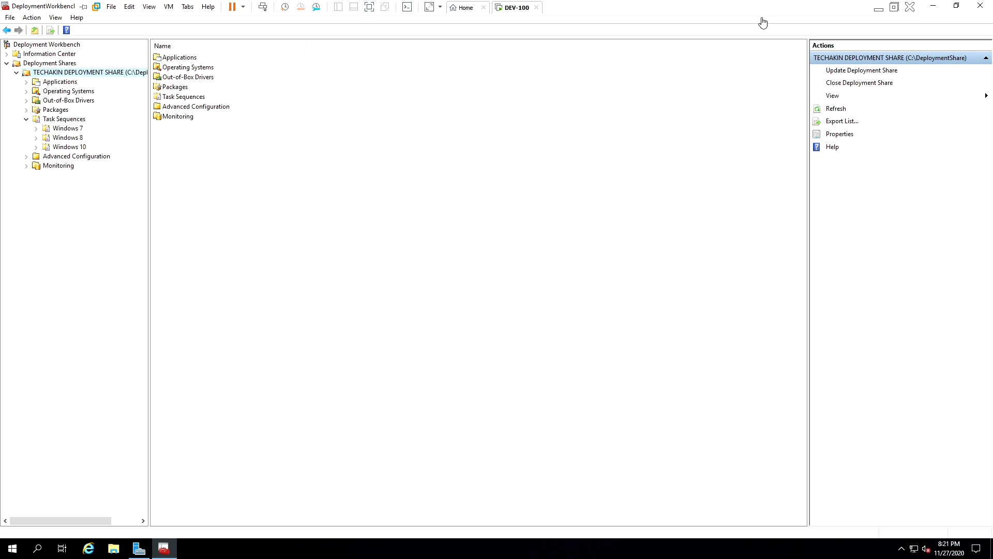